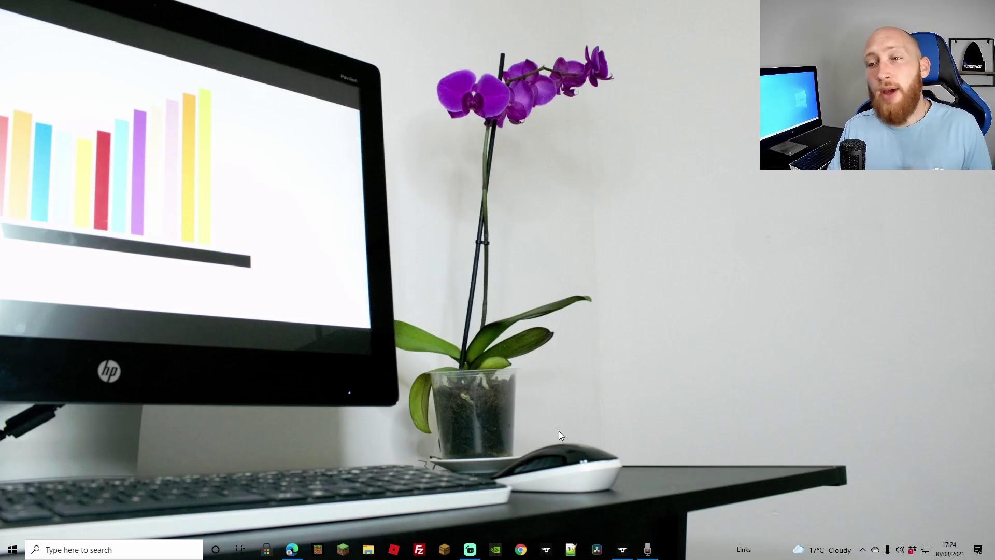
Open File Explorer on Downloads, where the Forge 1.16.5 installer jar sits.
{"action": "key", "text": "super+e"}
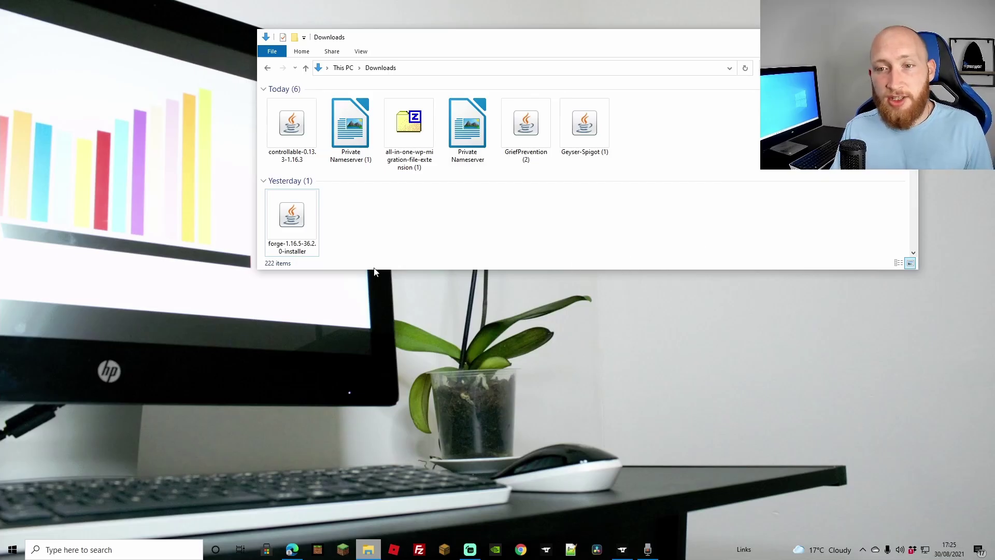
Look at opening the Forge installer jar with OpenJDK Platform binary.
{"action": "right_click", "coordinate": [300, 217]}
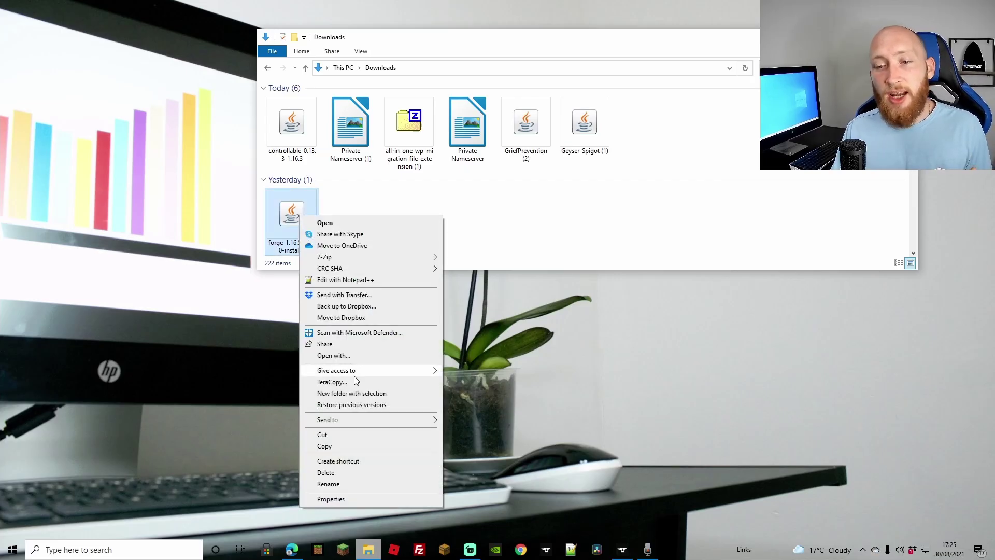
{"action": "left_click", "coordinate": [333, 355]}
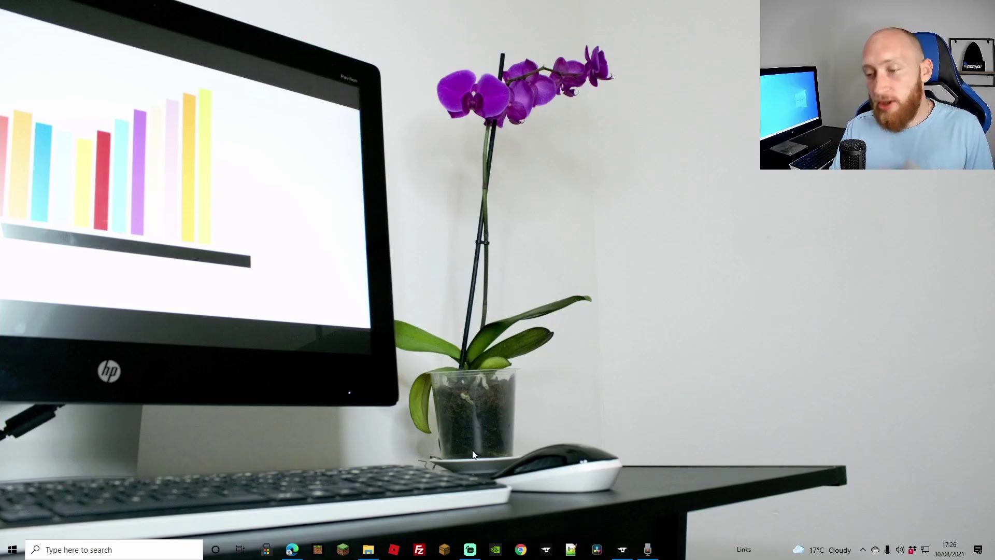
Launch the CurseForge app, then bring the curseforge.com page in Edge forward.
{"action": "left_click", "coordinate": [470, 550]}
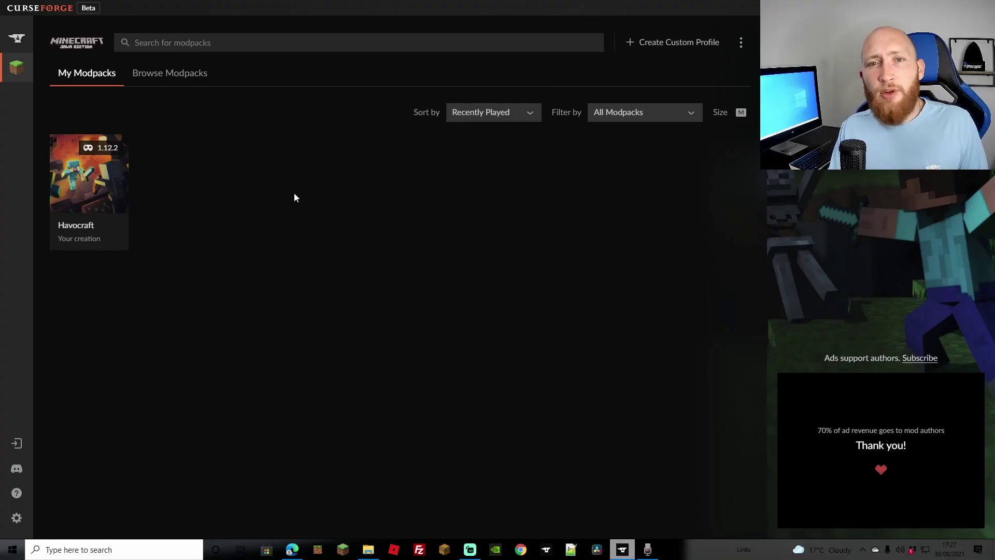
{"action": "left_click", "coordinate": [292, 549]}
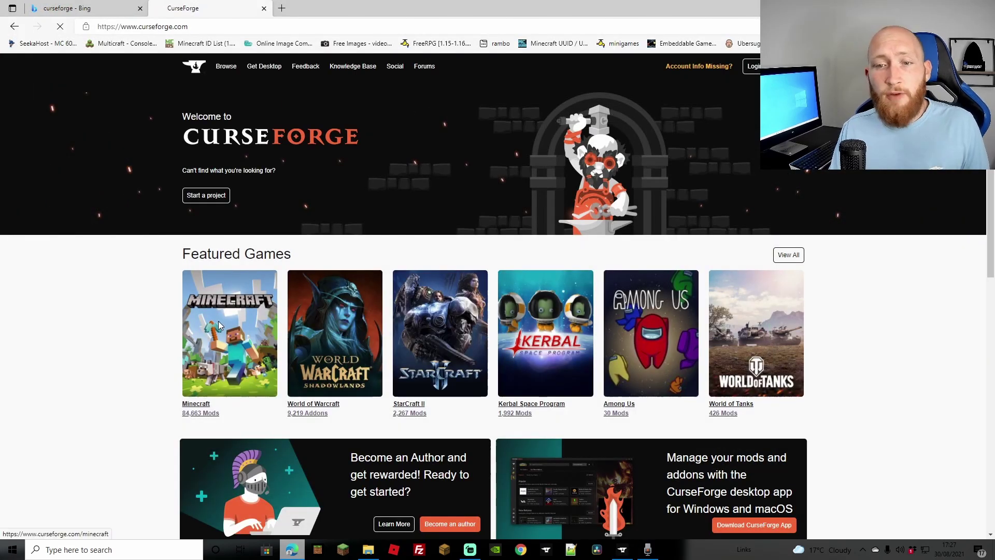
Browse Minecraft Mini Game modpacks on the website and decline opening the download in the app.
{"action": "left_click", "coordinate": [218, 321]}
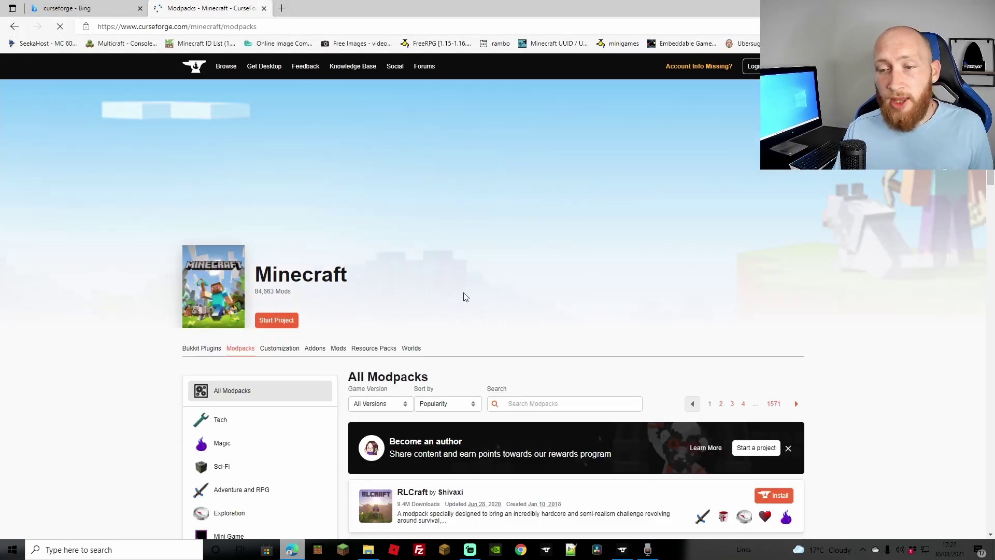
{"action": "scroll", "coordinate": [465, 296], "scroll_direction": "down", "scroll_amount": 3}
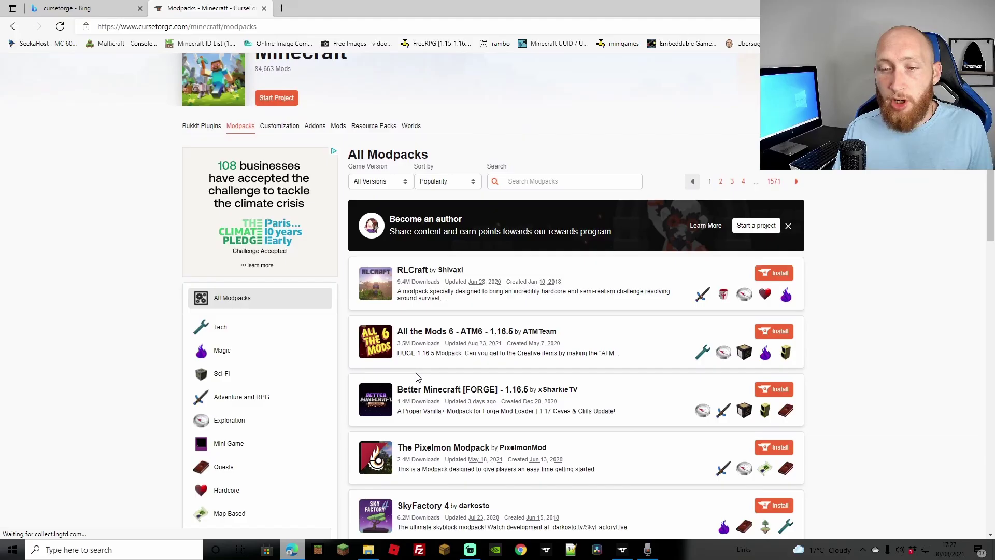
{"action": "scroll", "coordinate": [416, 376], "scroll_direction": "down", "scroll_amount": 3}
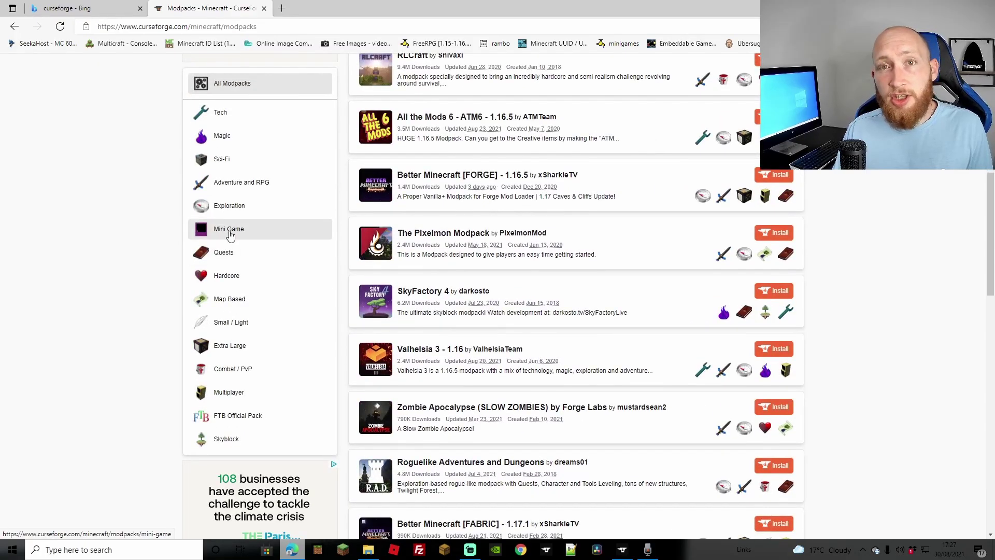
{"action": "left_click", "coordinate": [228, 229]}
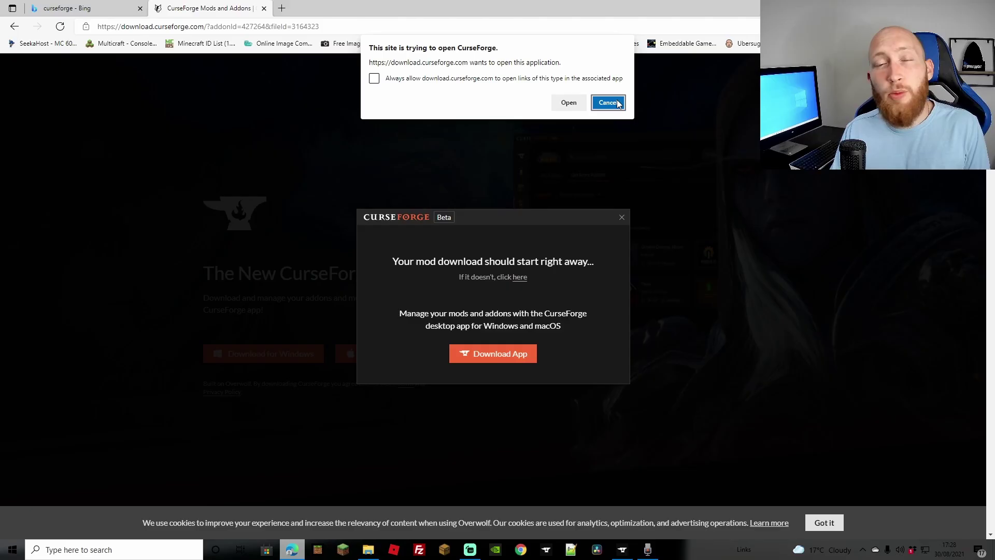
{"action": "left_click", "coordinate": [607, 103]}
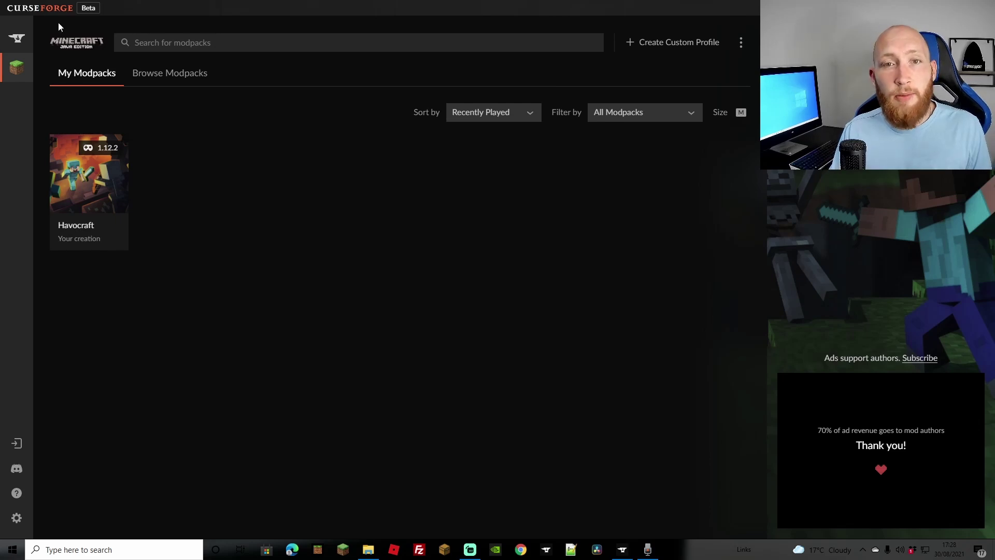
{"action": "left_click", "coordinate": [17, 39]}
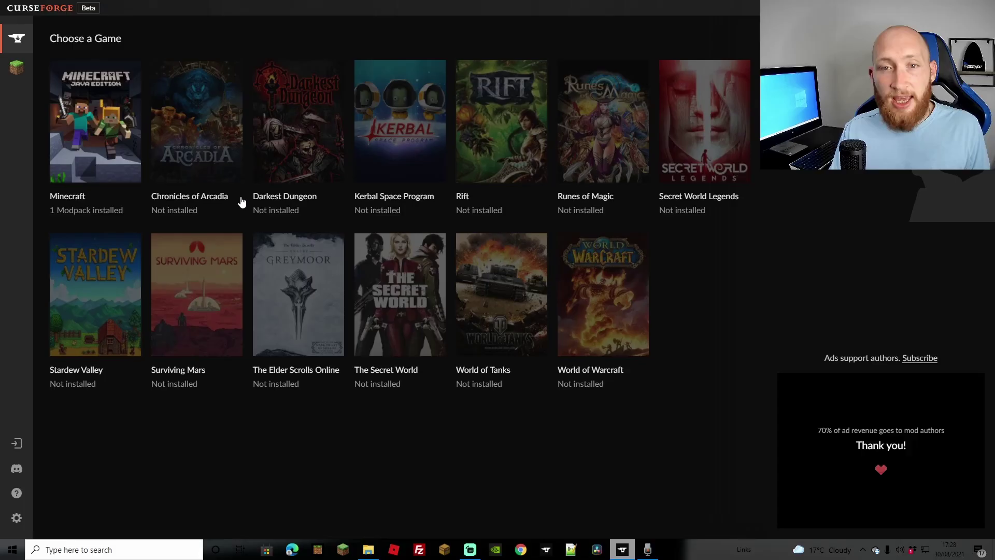
{"action": "left_click", "coordinate": [95, 125]}
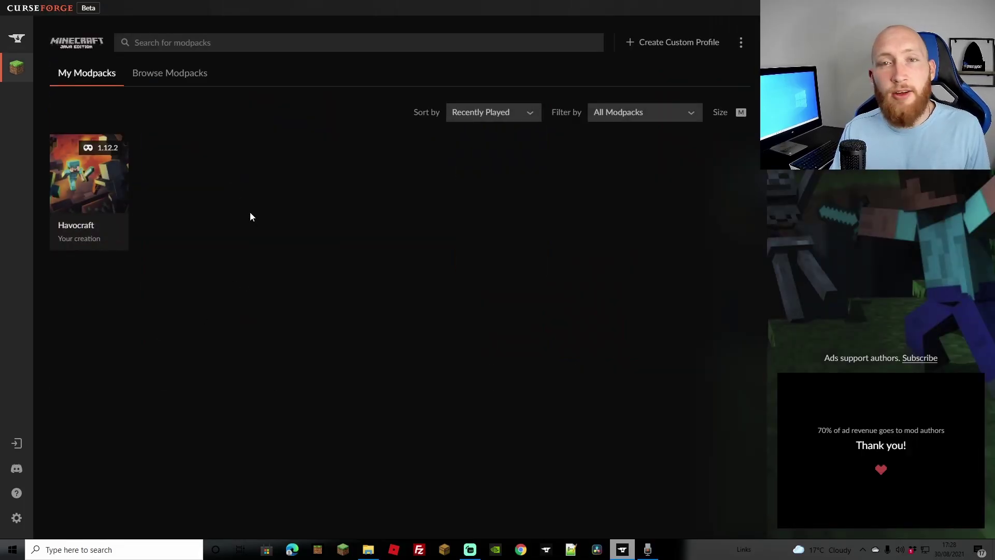
{"action": "left_click", "coordinate": [99, 162]}
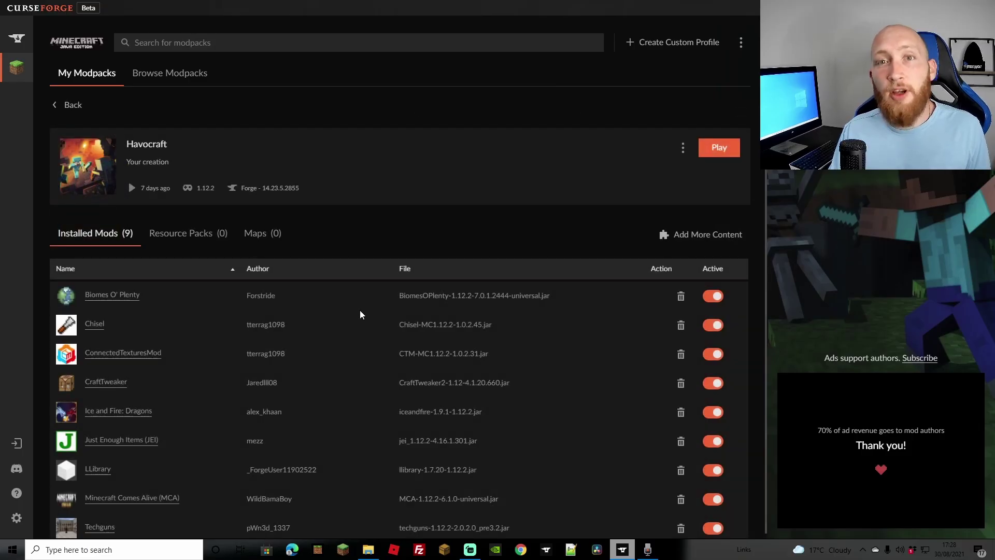
{"action": "scroll", "coordinate": [358, 308], "scroll_direction": "down", "scroll_amount": 1}
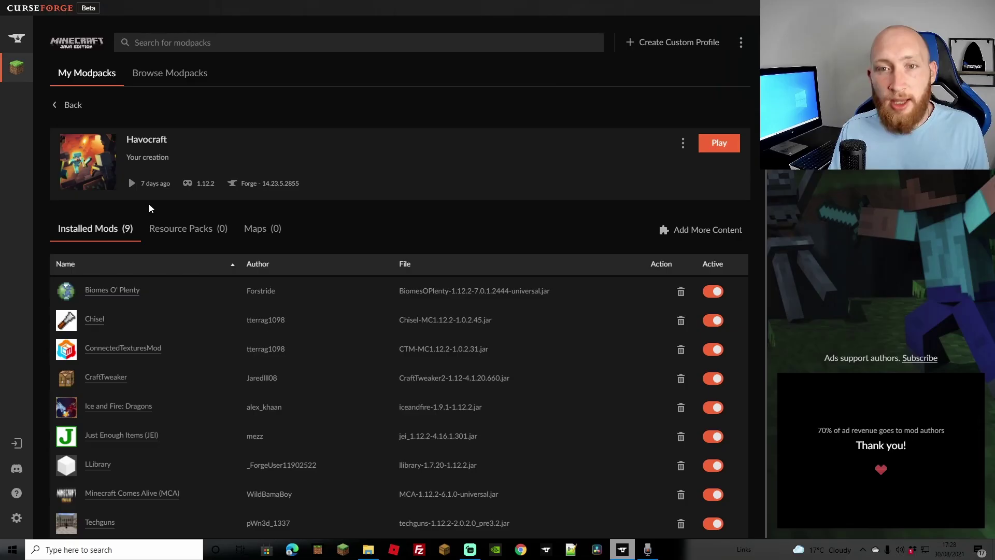
{"action": "left_click", "coordinate": [81, 72]}
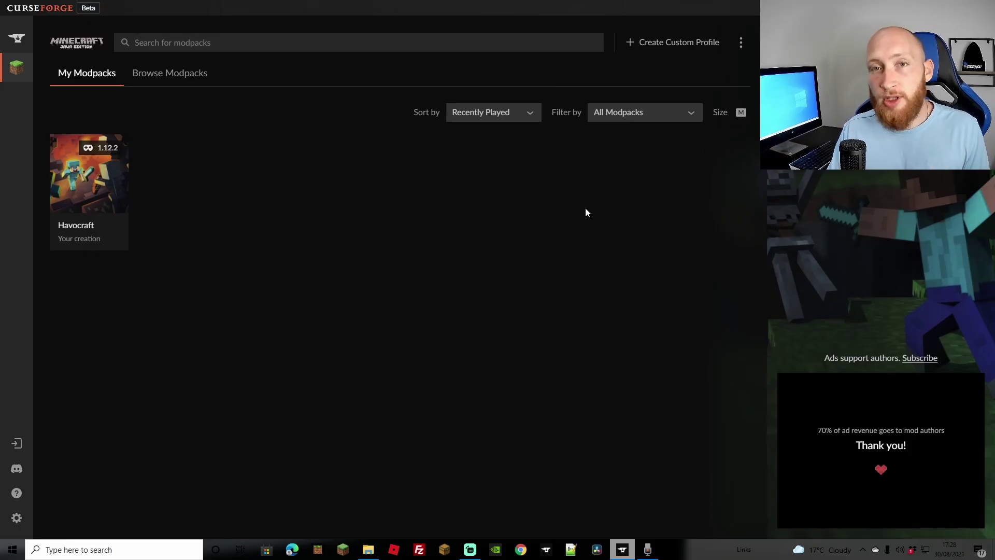
Start a custom profile named 'test' and show its Minecraft version list.
{"action": "left_click", "coordinate": [669, 42]}
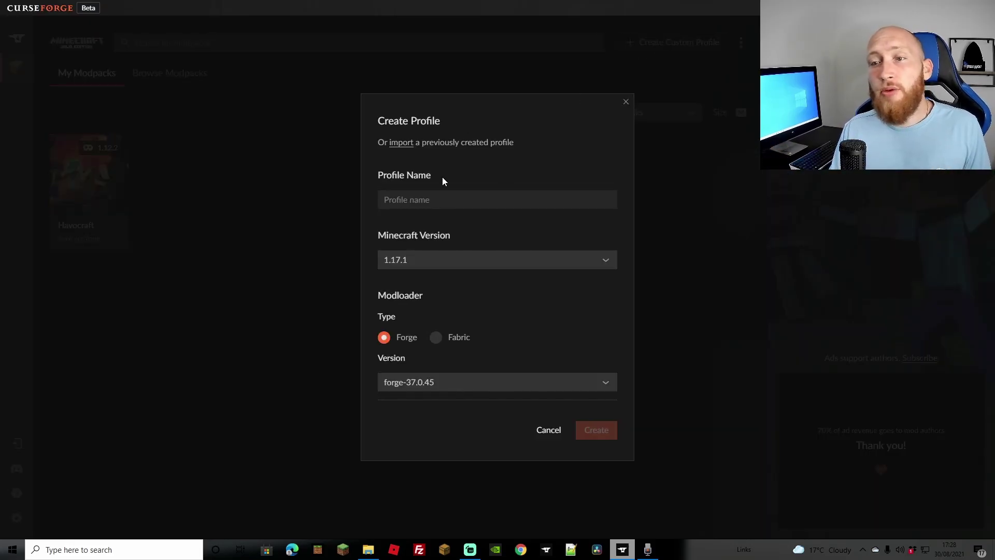
{"action": "left_click", "coordinate": [439, 200]}
{"action": "type", "text": "test"}
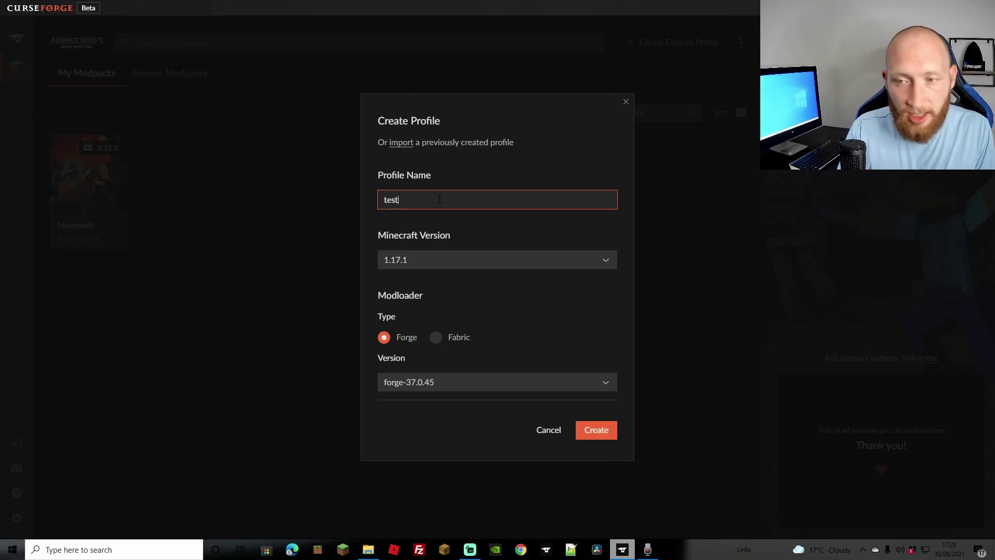
{"action": "left_click", "coordinate": [589, 259]}
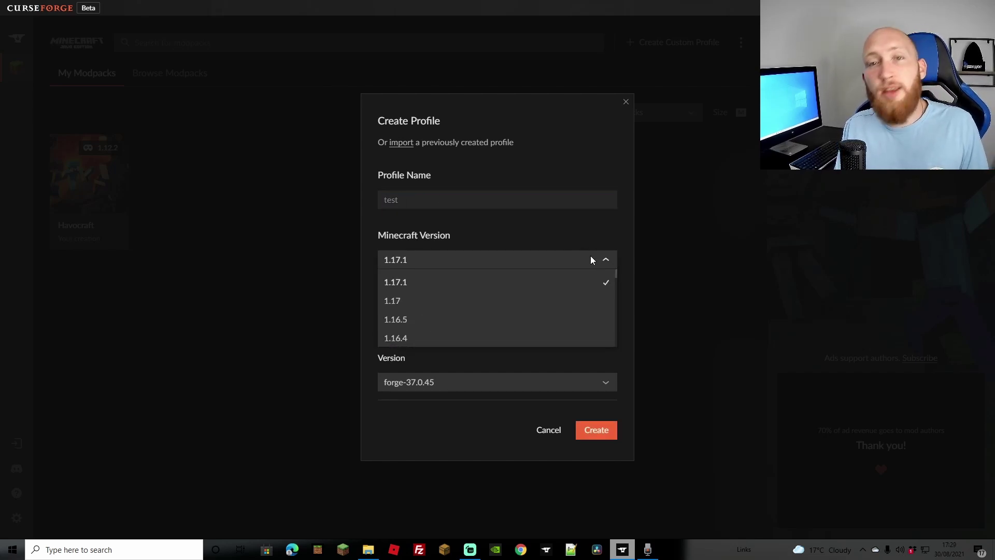
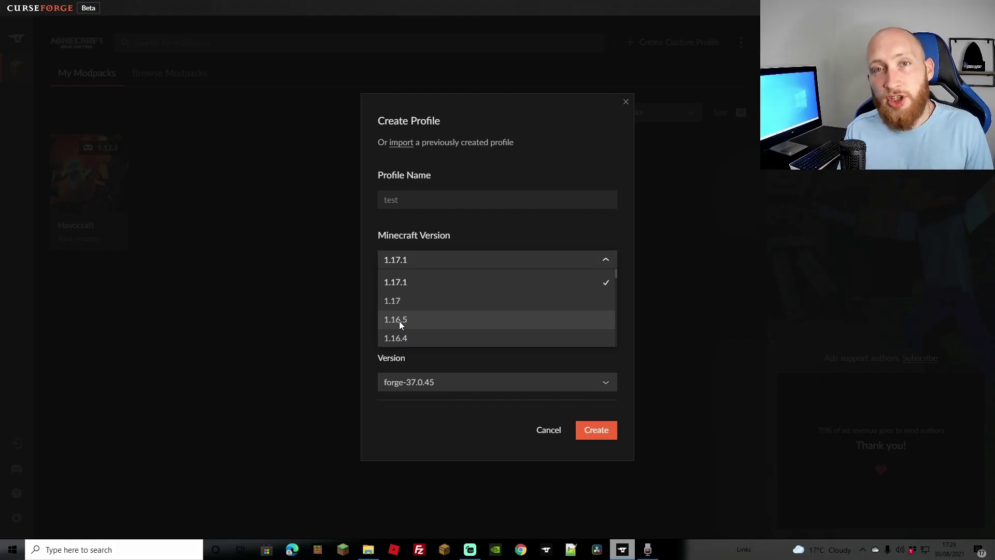
Create the 'test' custom profile on Minecraft 1.16.5 with Forge 36.2.0.
{"action": "left_click", "coordinate": [399, 320]}
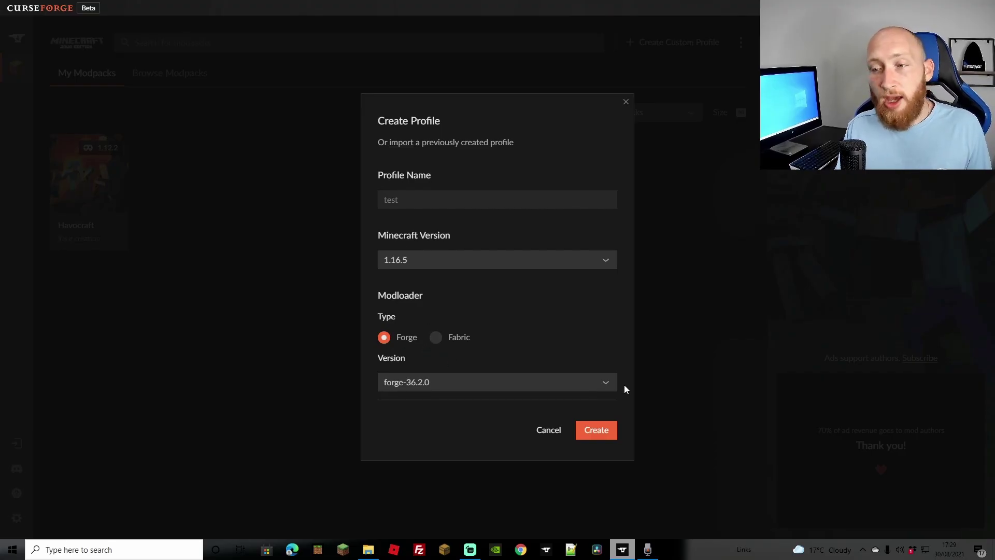
{"action": "left_click", "coordinate": [609, 384]}
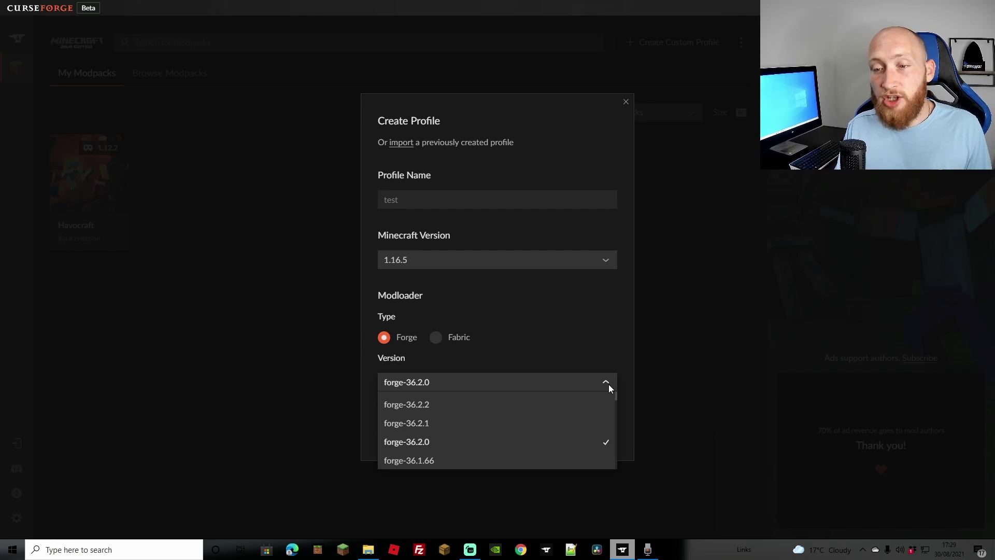
{"action": "left_click", "coordinate": [461, 410]}
{"action": "left_click", "coordinate": [606, 426]}
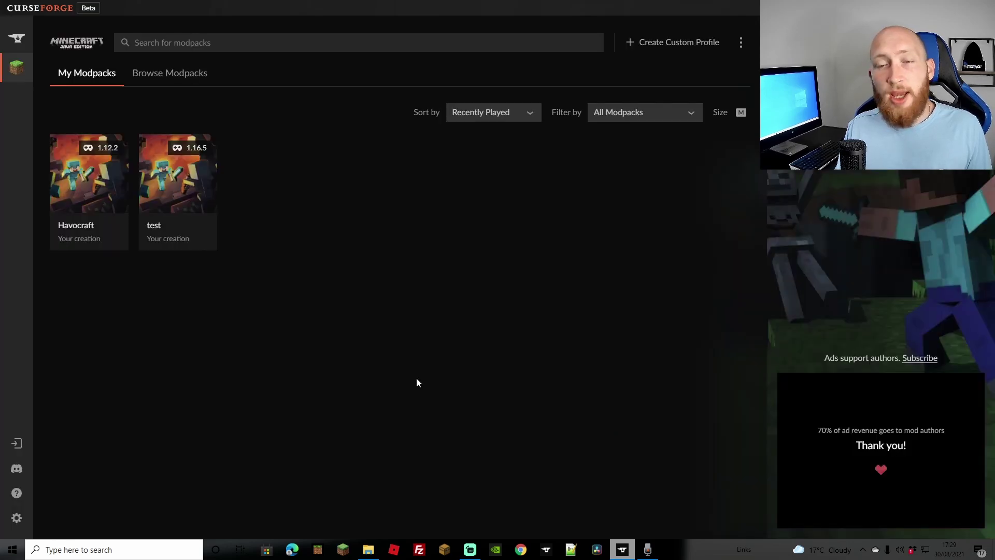
{"action": "mouse_move", "coordinate": [178, 190]}
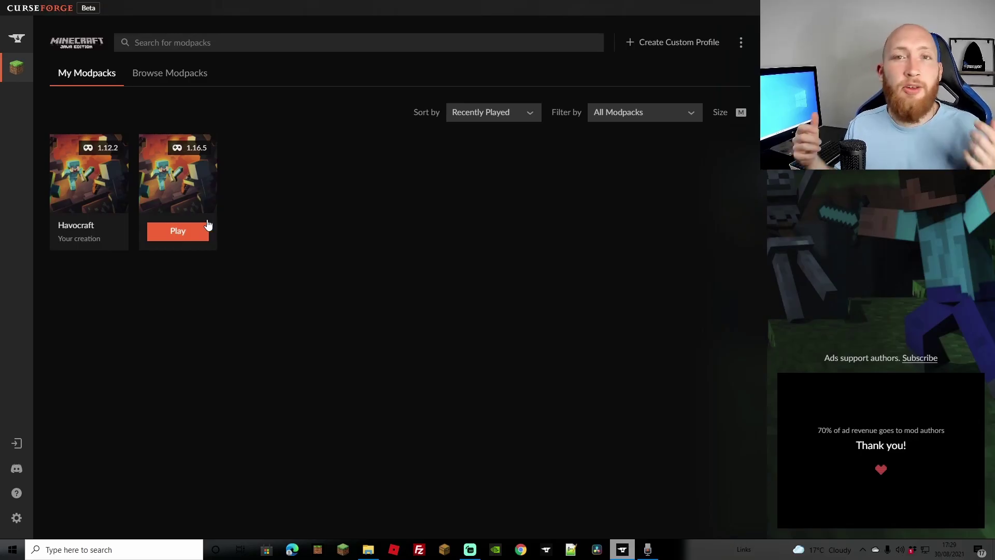
Open the test profile's folder on disk from its options menu and enter the mods folder.
{"action": "left_click", "coordinate": [193, 202]}
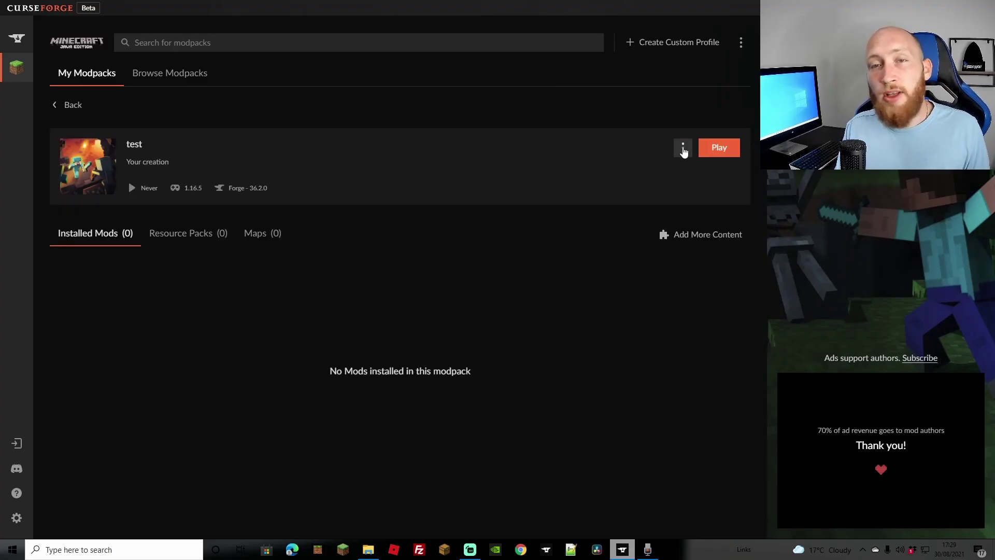
{"action": "left_click", "coordinate": [684, 147]}
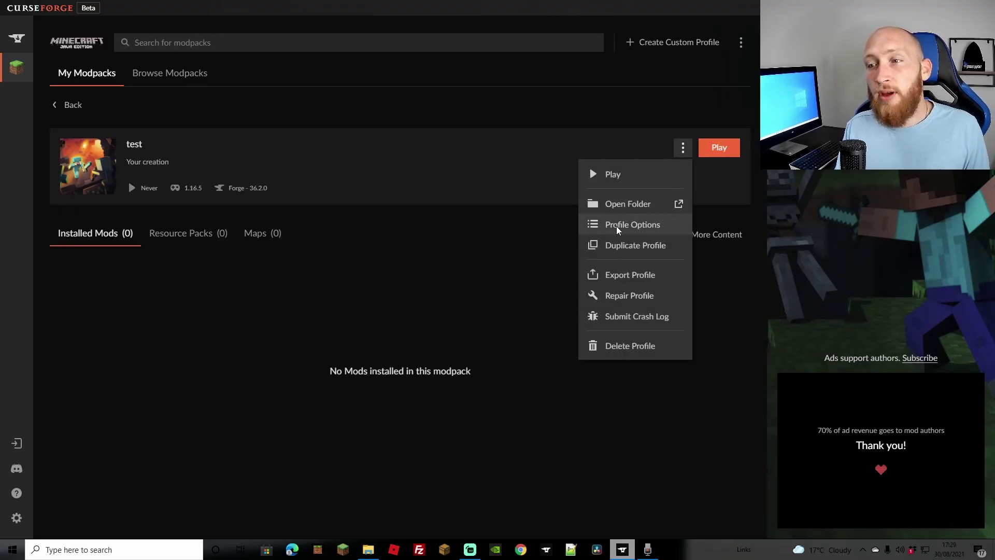
{"action": "left_click", "coordinate": [627, 203]}
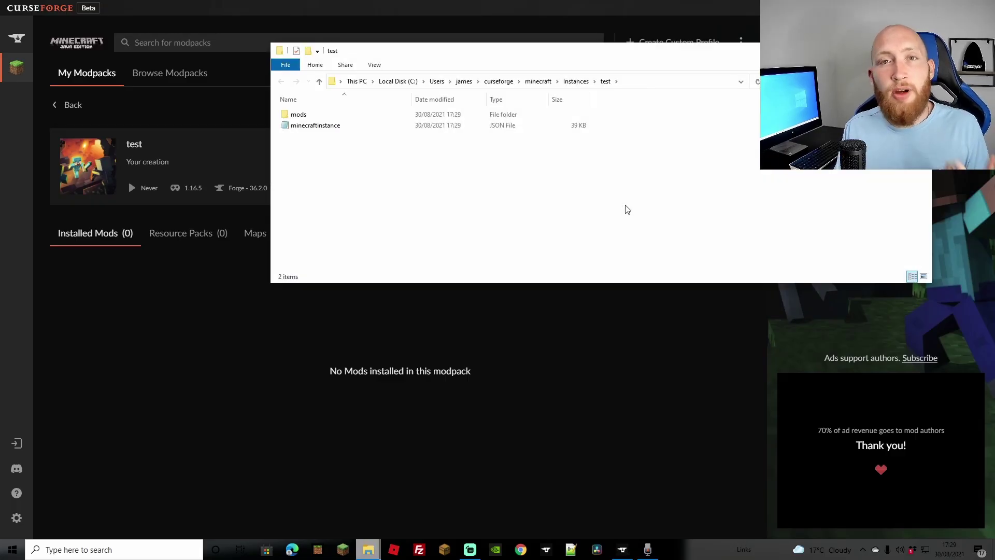
{"action": "double_click", "coordinate": [299, 115]}
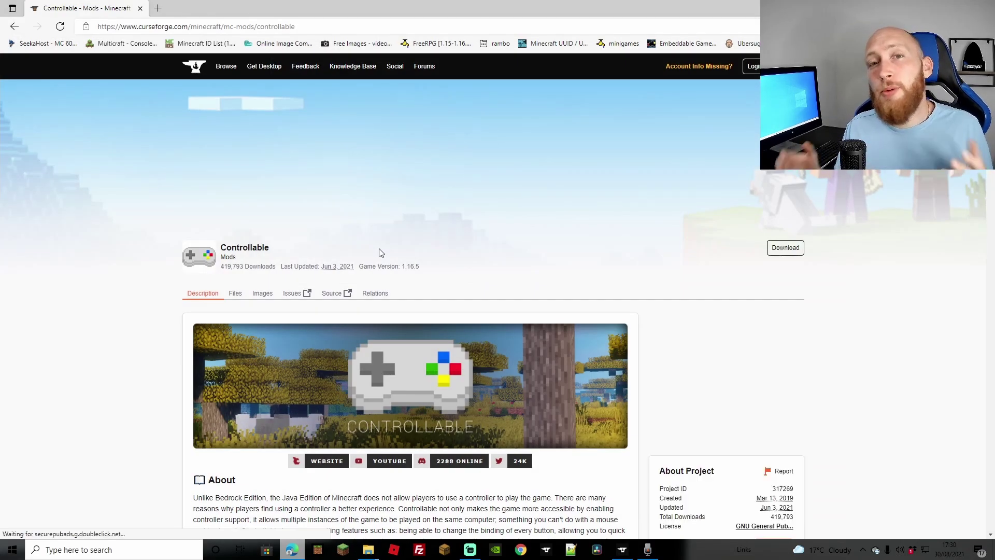
{"action": "scroll", "coordinate": [491, 264], "scroll_direction": "down", "scroll_amount": 5}
{"action": "scroll", "coordinate": [513, 257], "scroll_direction": "up", "scroll_amount": 4}
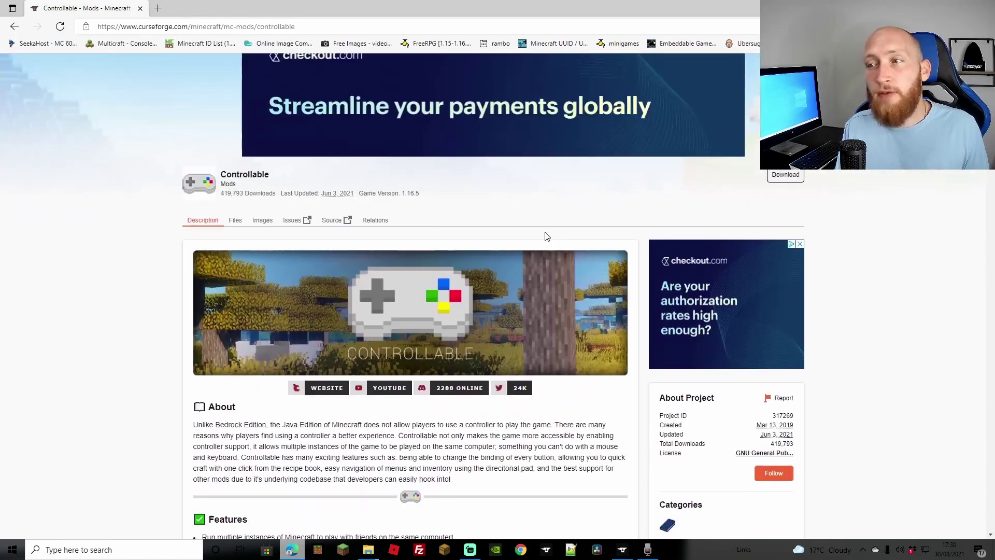
{"action": "scroll", "coordinate": [868, 333], "scroll_direction": "down", "scroll_amount": 3}
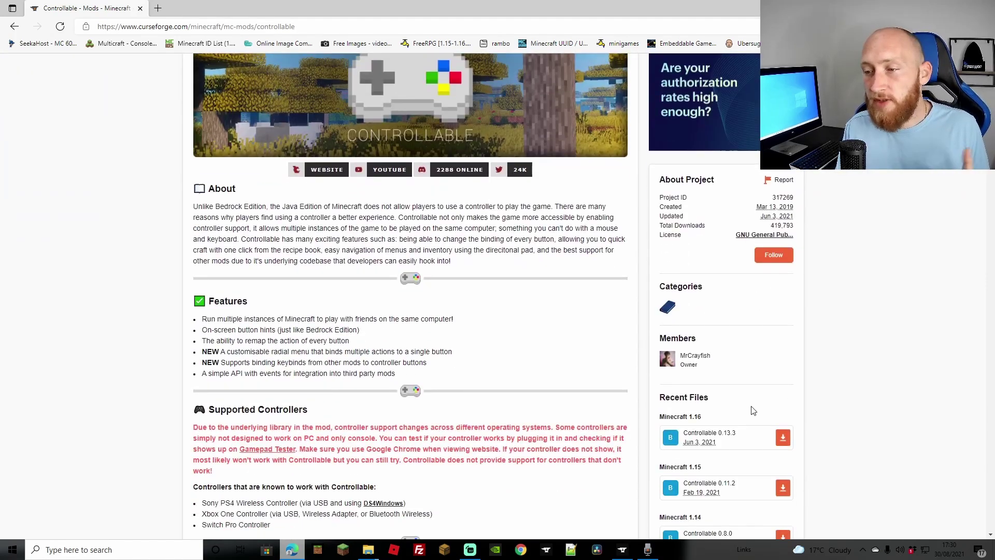
{"action": "scroll", "coordinate": [560, 303], "scroll_direction": "up", "scroll_amount": 5}
{"action": "scroll", "coordinate": [544, 288], "scroll_direction": "down", "scroll_amount": 4}
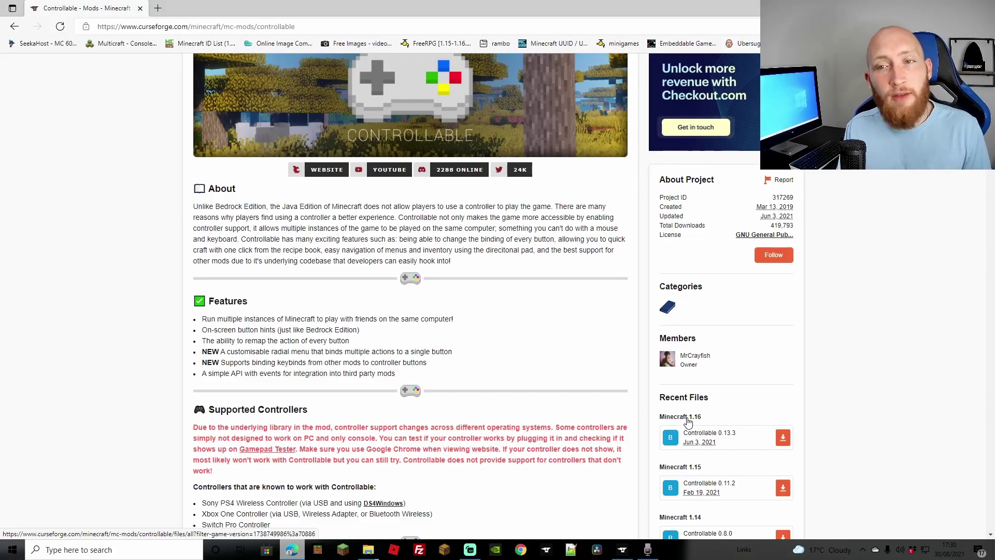
{"action": "scroll", "coordinate": [689, 420], "scroll_direction": "up", "scroll_amount": 3}
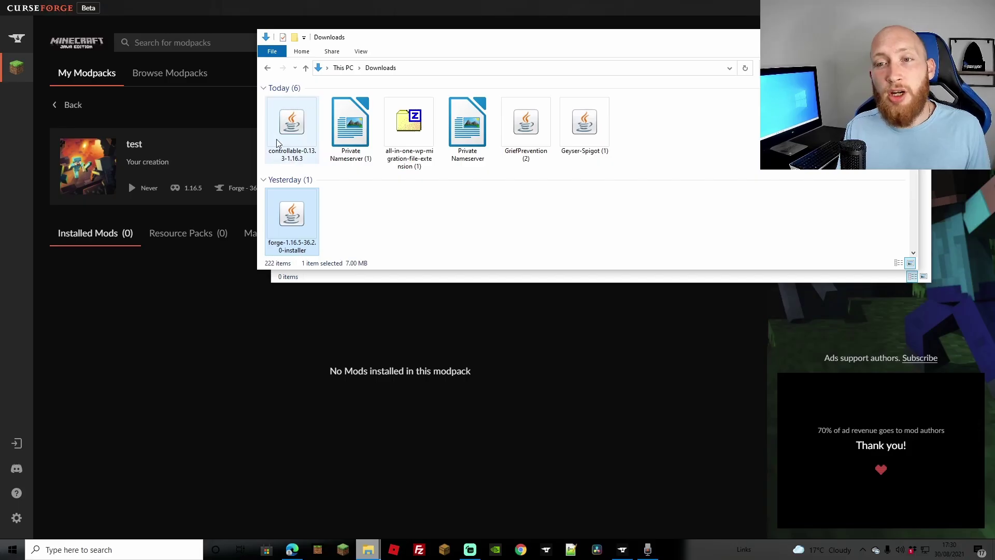
Copy the Controllable jar from Downloads into the mods folder, then close both Explorer windows.
{"action": "right_click", "coordinate": [291, 129]}
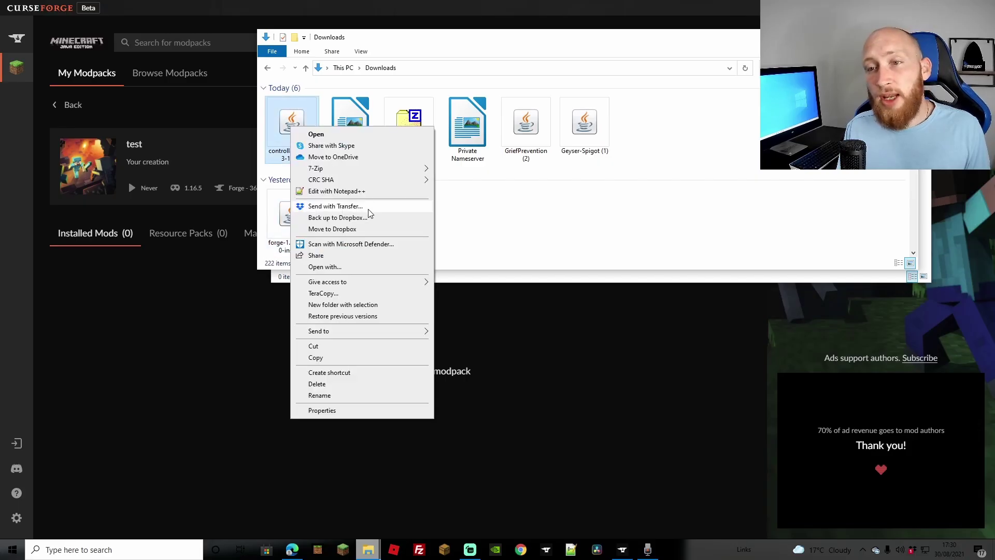
{"action": "left_click", "coordinate": [342, 358]}
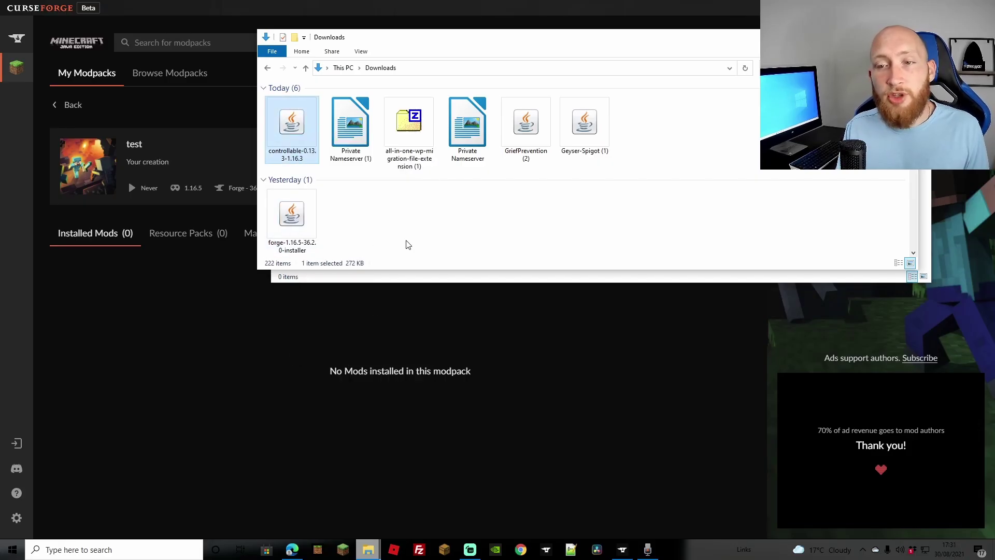
{"action": "left_click", "coordinate": [411, 281]}
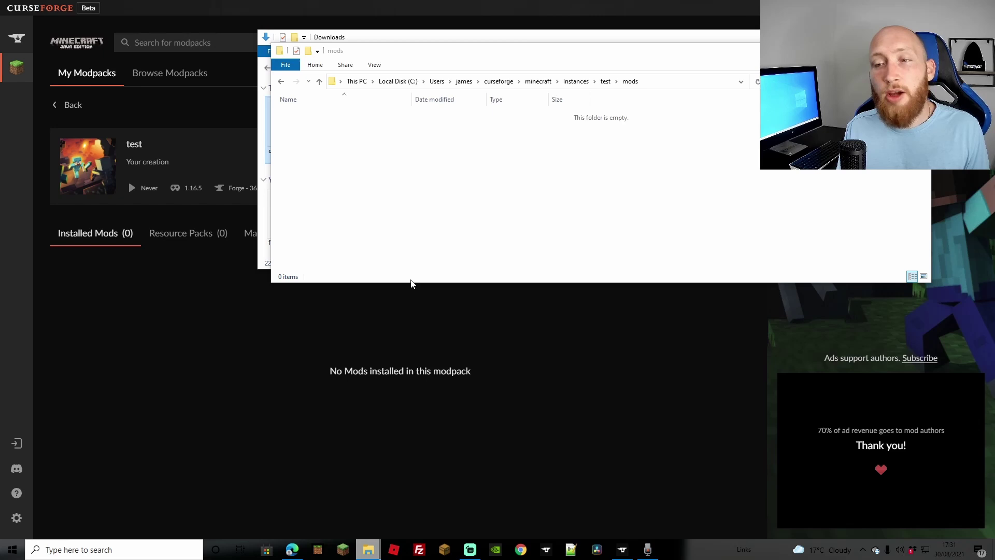
{"action": "right_click", "coordinate": [337, 171]}
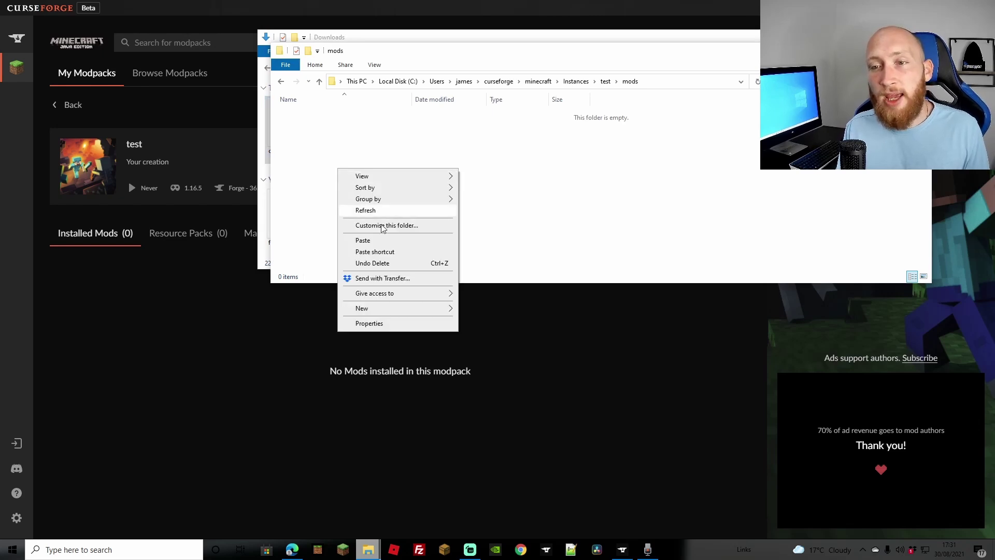
{"action": "left_click", "coordinate": [363, 238]}
{"action": "left_click", "coordinate": [418, 250]}
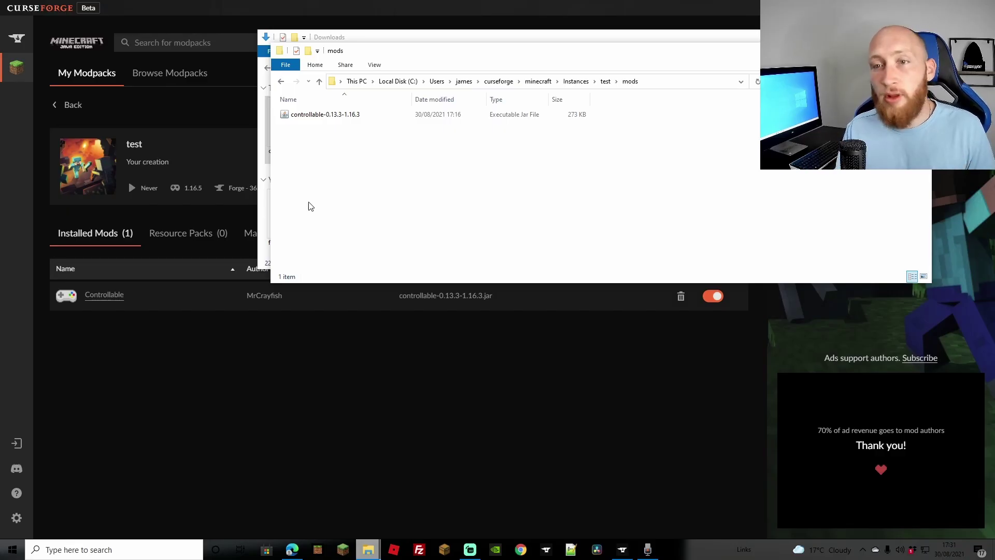
{"action": "key", "text": "ctrl+w"}
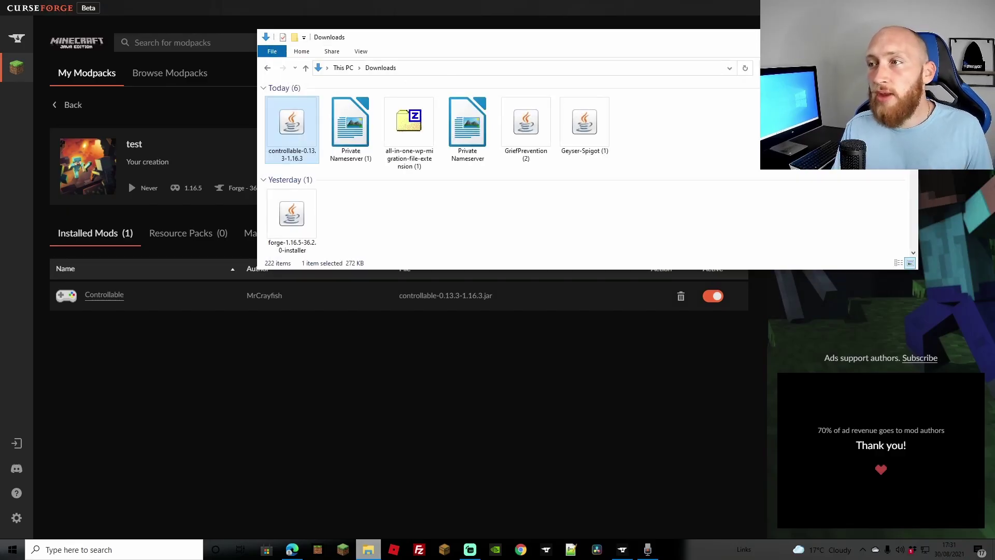
{"action": "key", "text": "ctrl+w"}
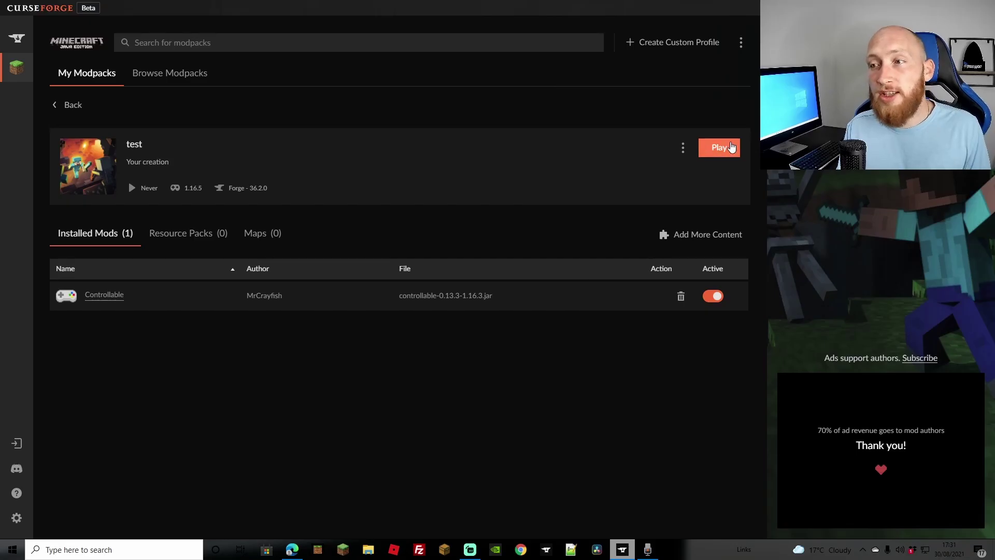
Launch the test profile and start its forge-36.2.0 installation from the Minecraft Launcher.
{"action": "left_click", "coordinate": [714, 153]}
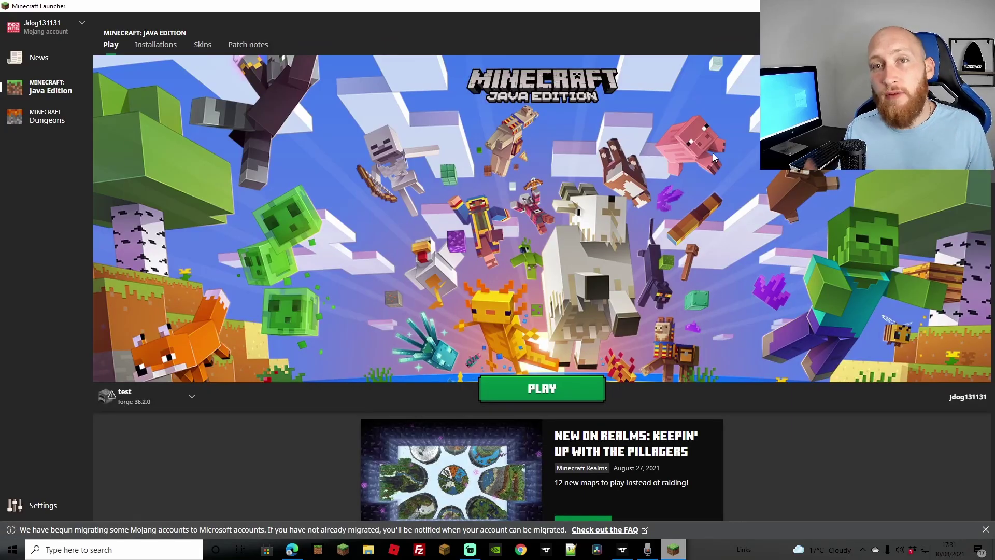
{"action": "mouse_move", "coordinate": [146, 396]}
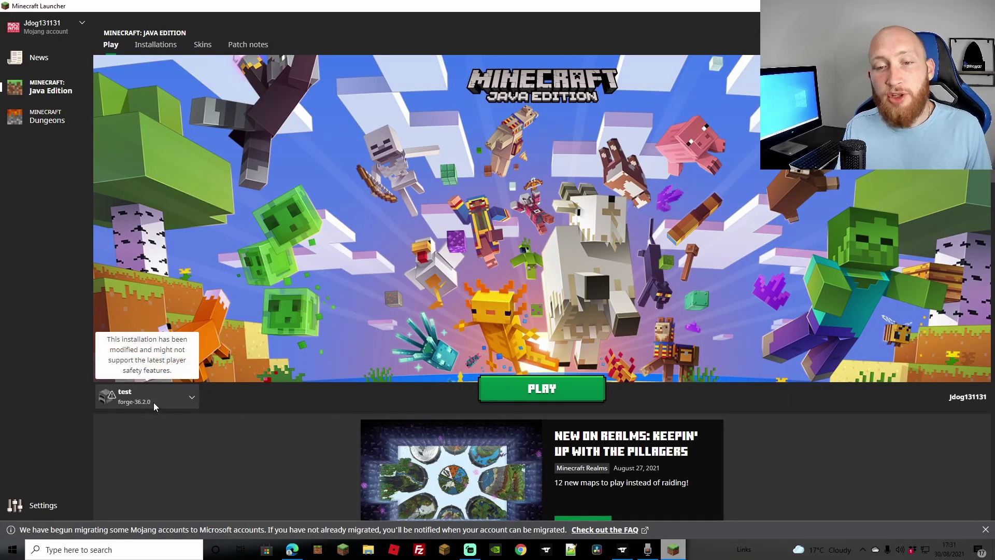
{"action": "left_click", "coordinate": [541, 389]}
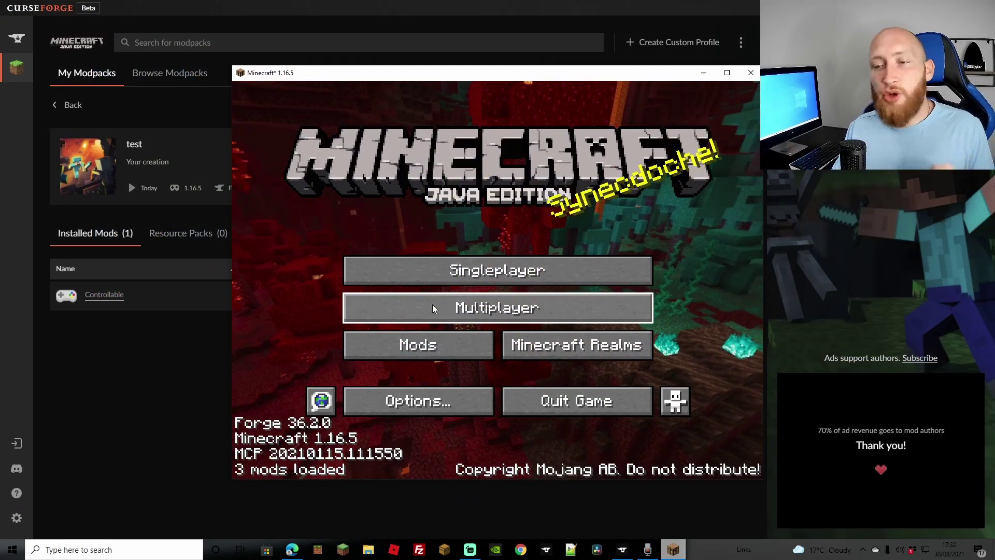
Check the Mods list shows Controllable 0.13.3, then return to the title screen.
{"action": "left_click", "coordinate": [437, 343]}
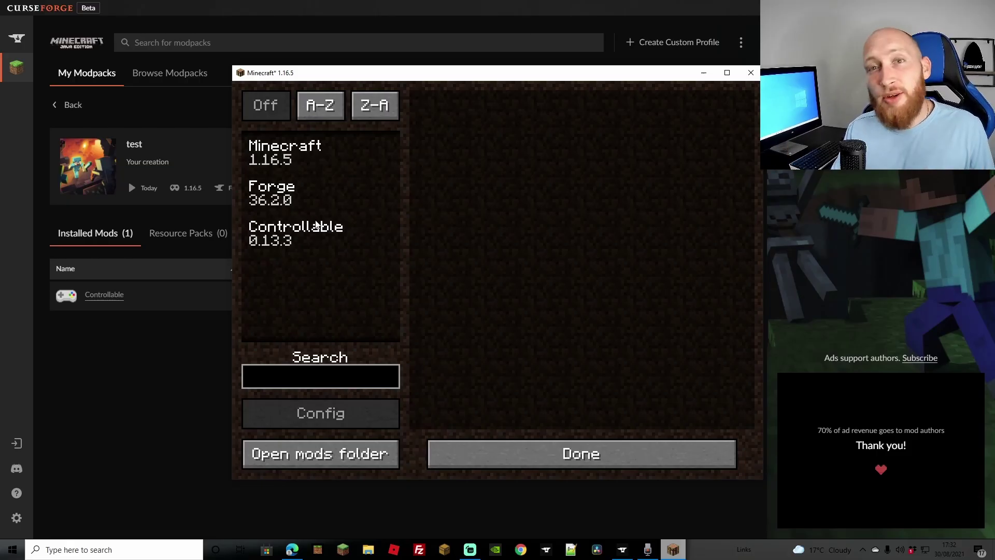
{"action": "key", "text": "Escape"}
Create a default survival world, walk forward, and switch to third-person view with F5.
{"action": "left_click", "coordinate": [498, 270]}
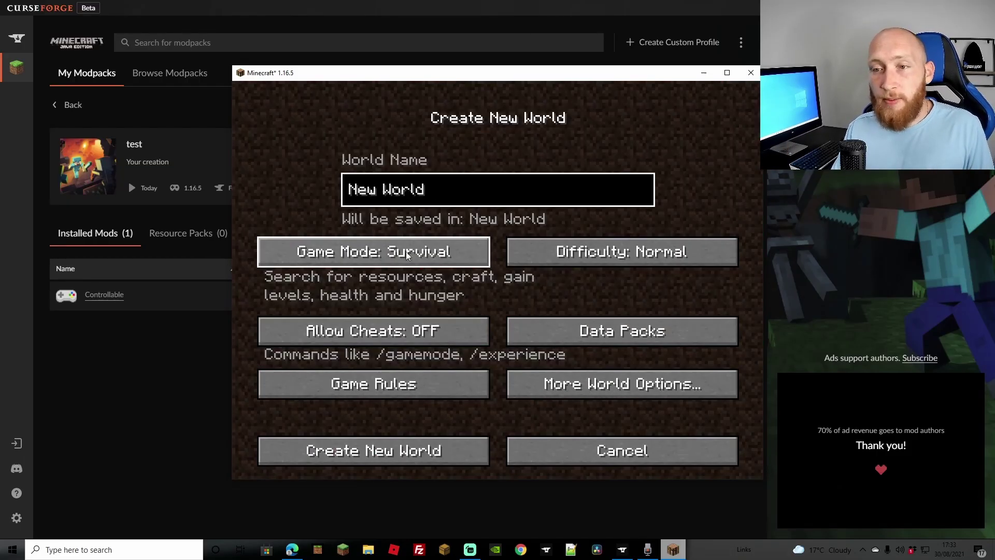
{"action": "left_click", "coordinate": [379, 463]}
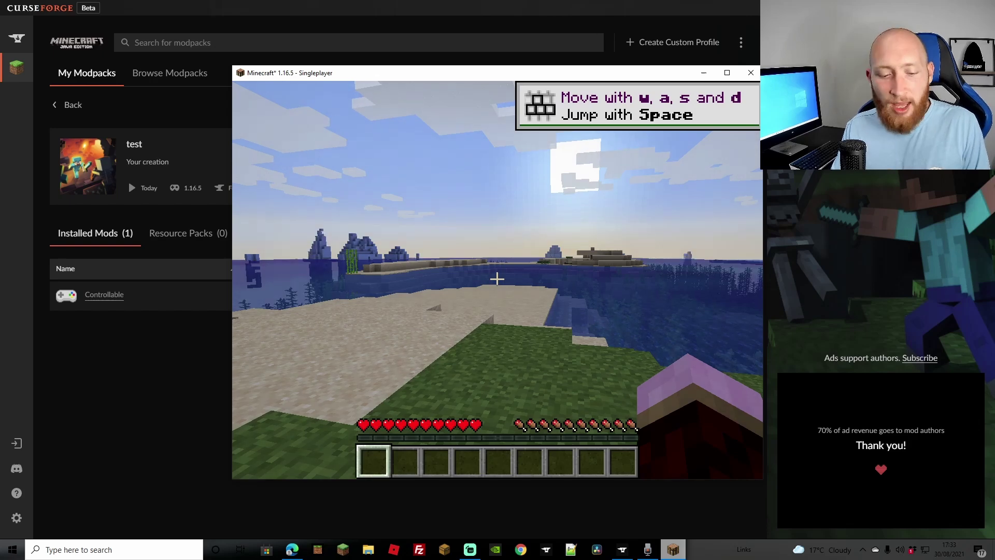
{"action": "key", "text": "w"}
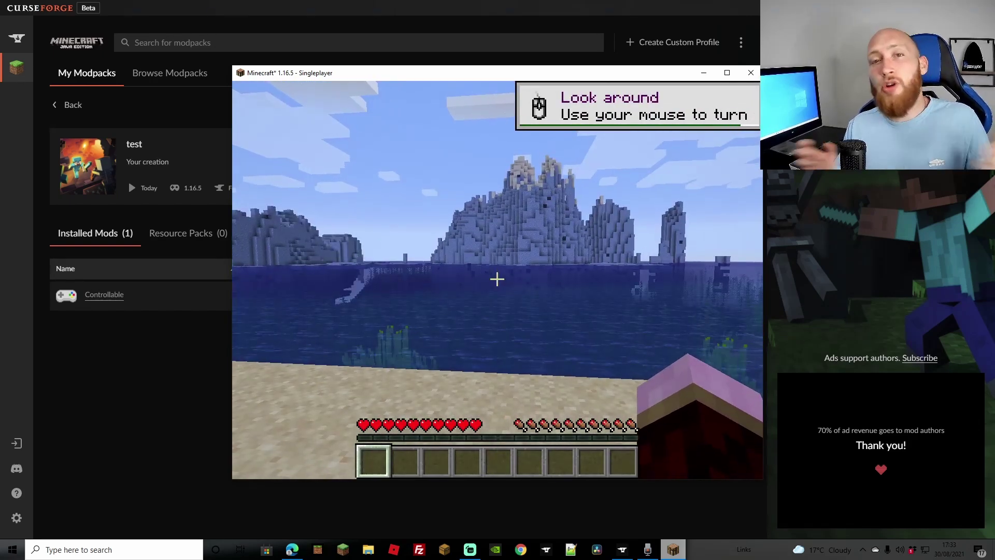
{"action": "key", "text": "F5"}
{"action": "key", "text": "F5"}
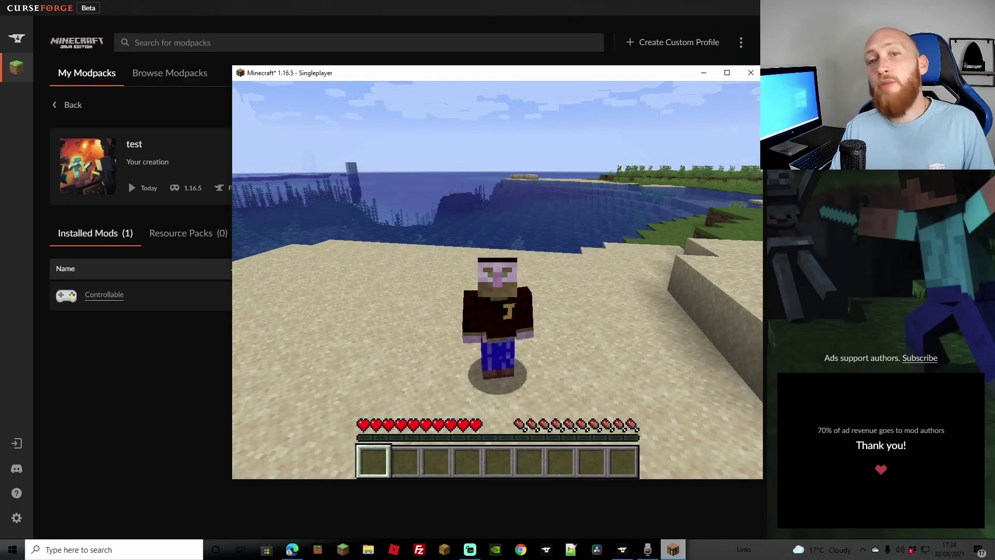